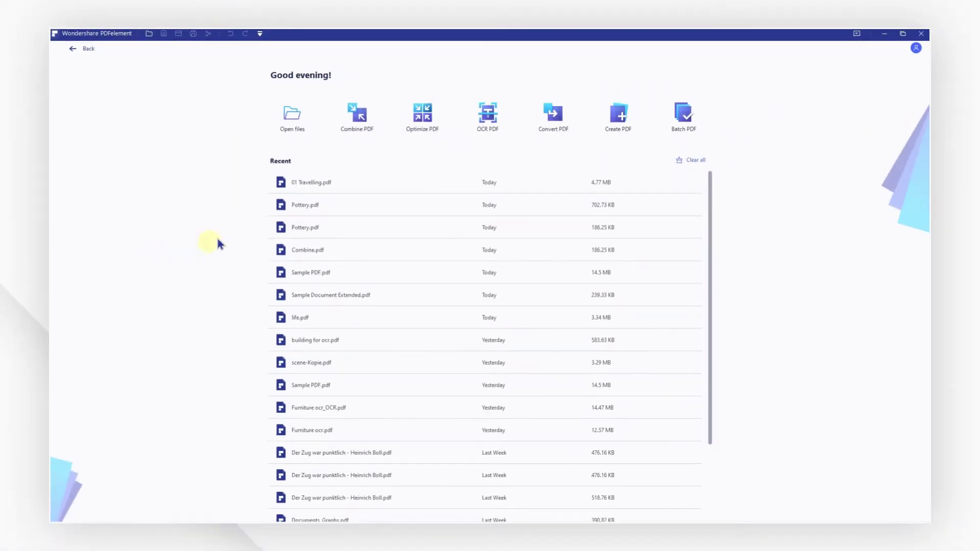
Drop Logistics.pdf from File Explorer into PDFelement and show its Convert options.
click(291, 122)
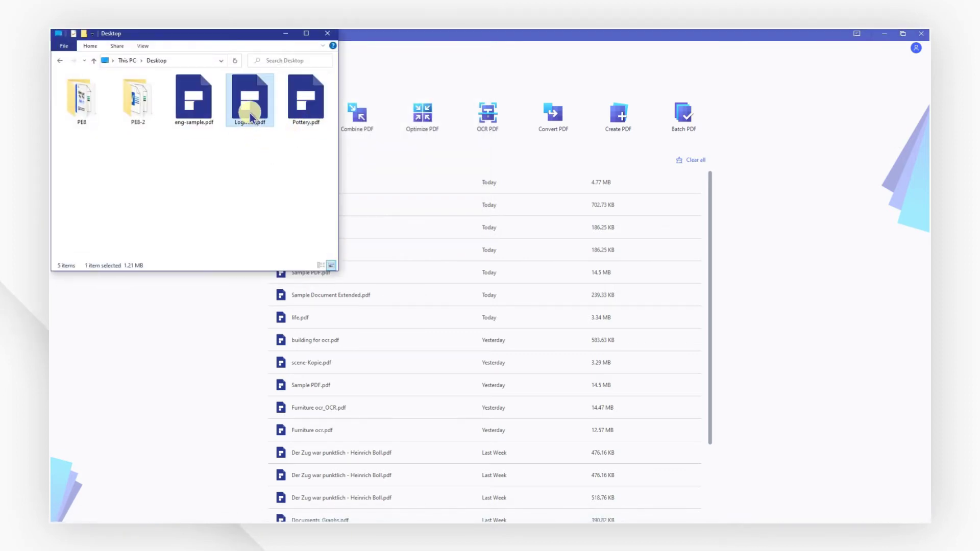
drag(790, 204, 788, 197)
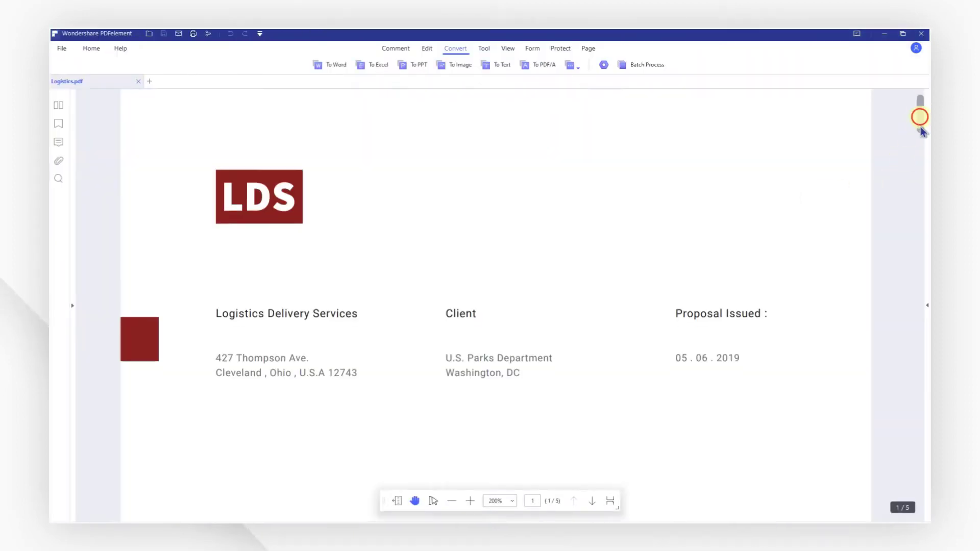
scroll(918, 120, down, 10)
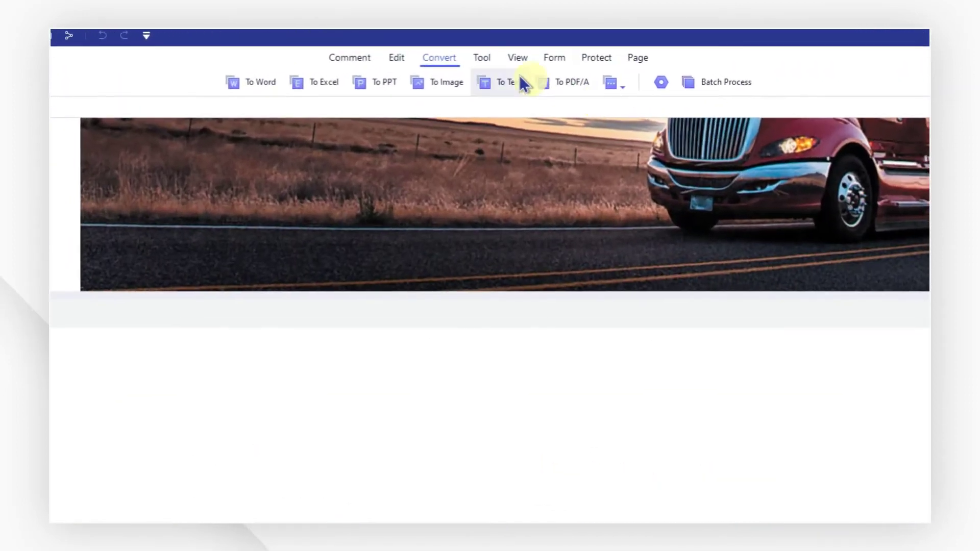
click(449, 60)
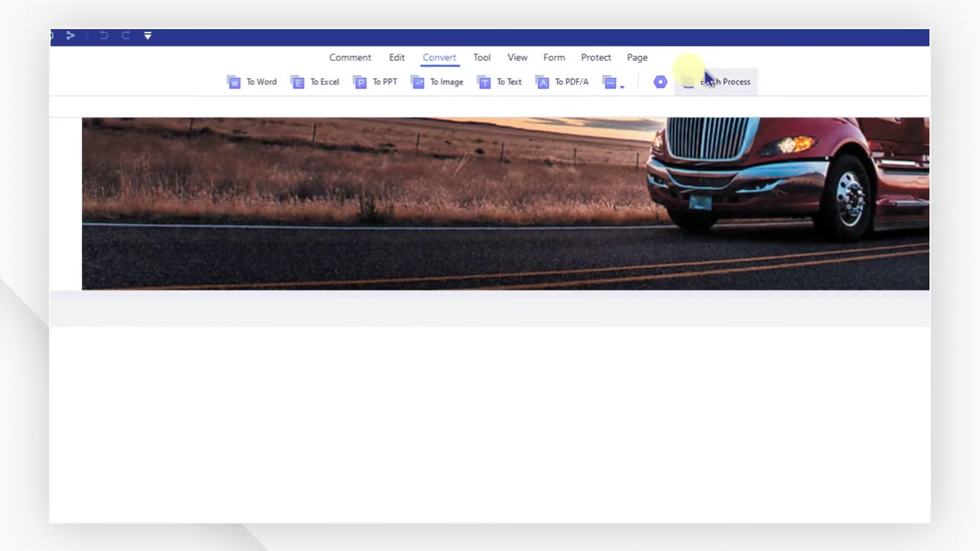
click(660, 82)
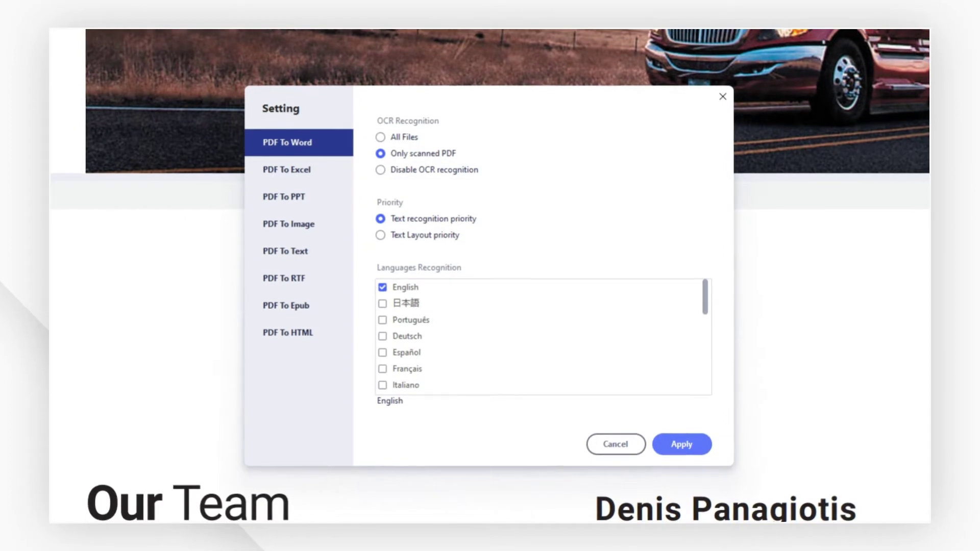
click(297, 308)
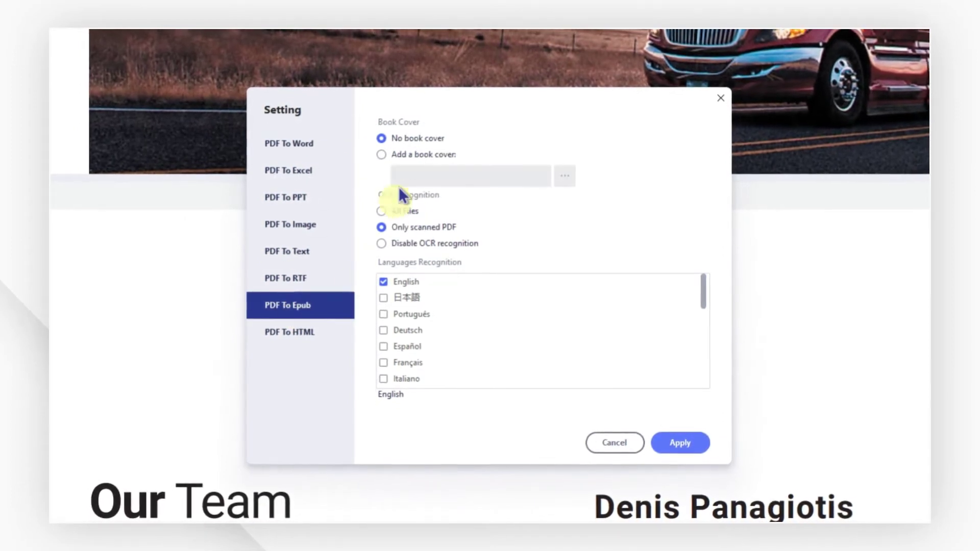
click(406, 154)
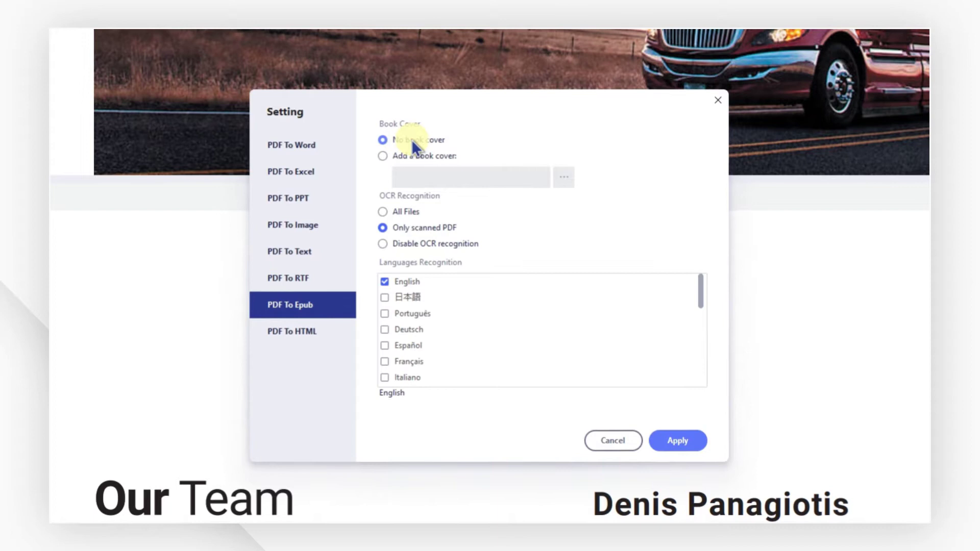
click(399, 244)
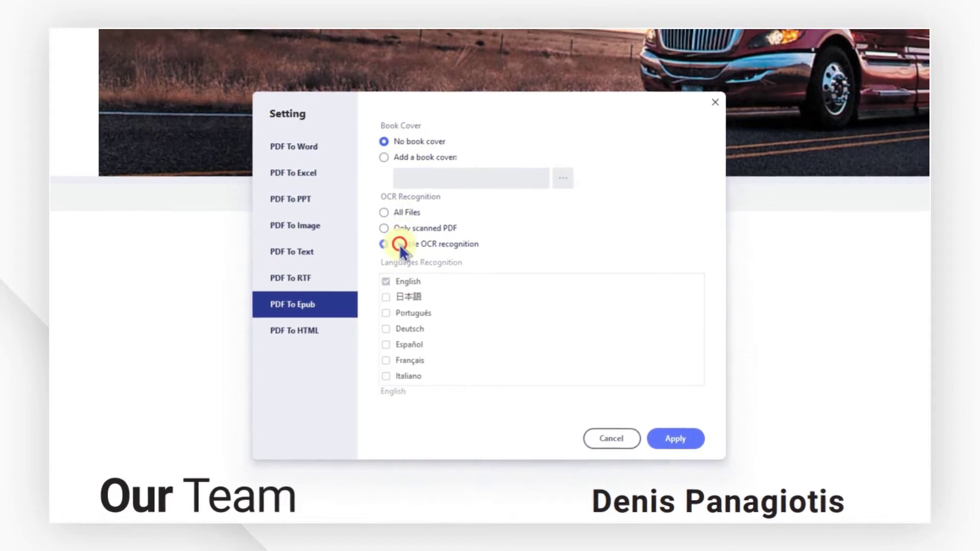
click(403, 229)
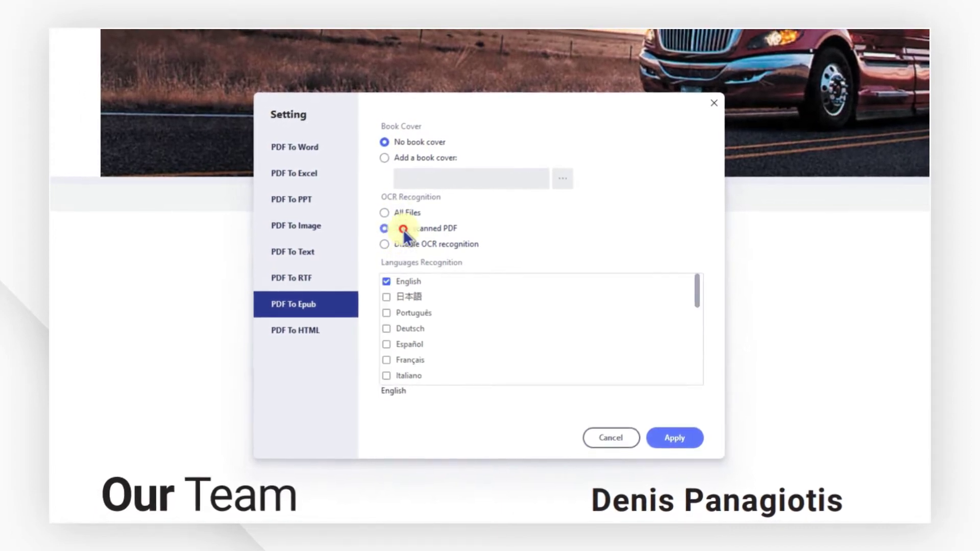
click(668, 434)
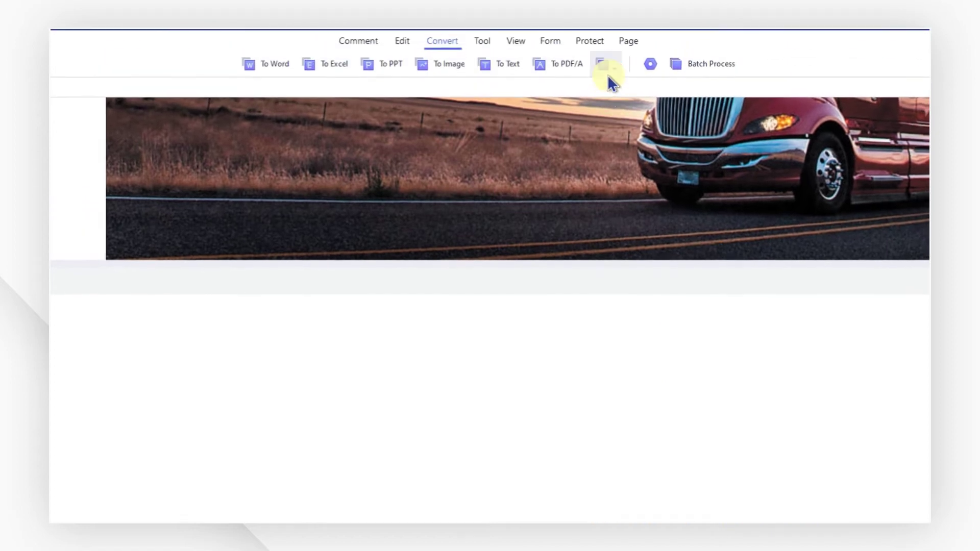
Export Logistics.pdf with the To EPUB format, saving Logistics.epub in the Desktop folder.
click(606, 78)
click(626, 102)
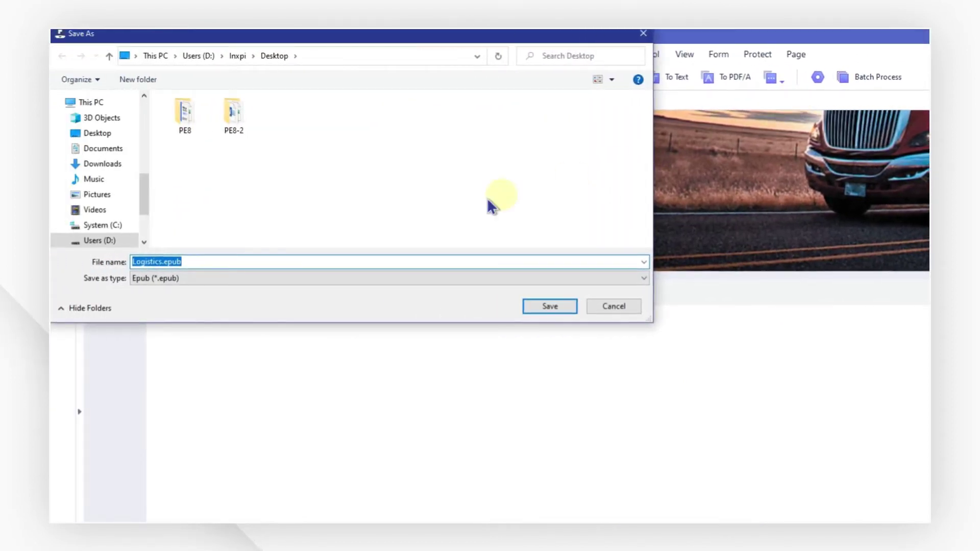
click(122, 133)
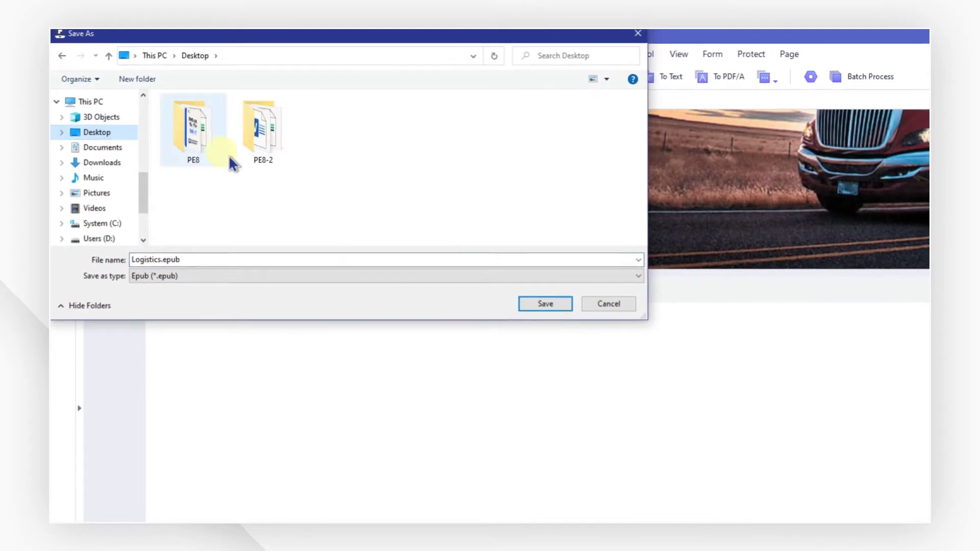
click(524, 303)
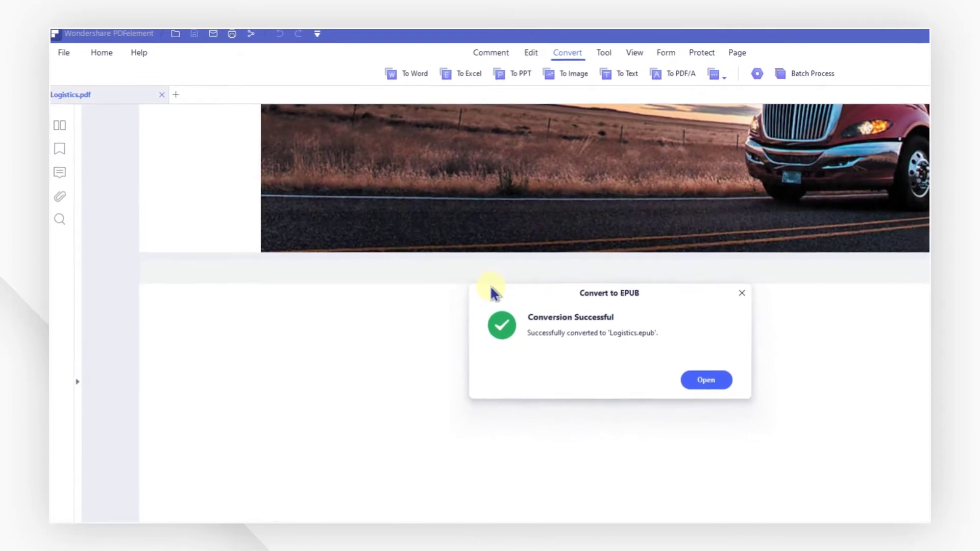
Dismiss the success message, return Home, and start Batch PDF file selection.
click(736, 291)
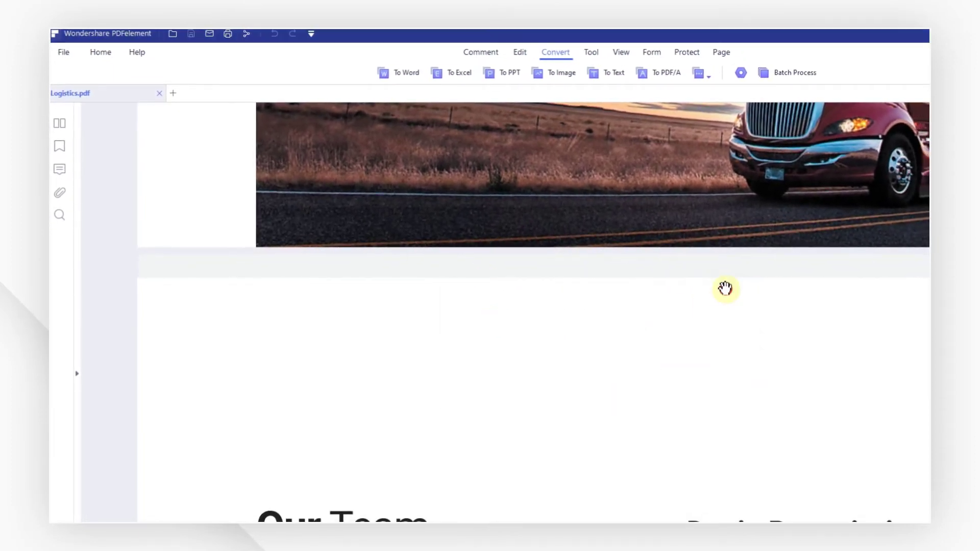
click(102, 54)
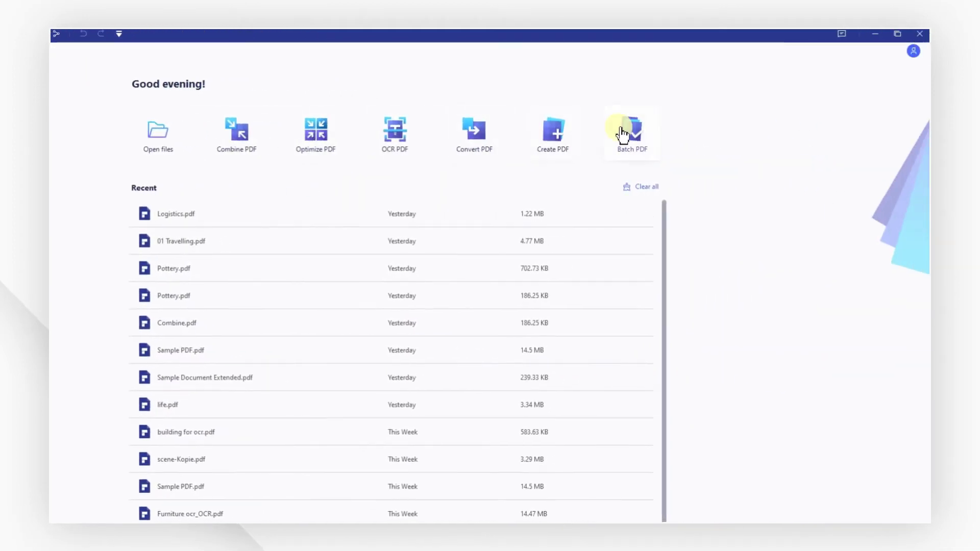
click(631, 132)
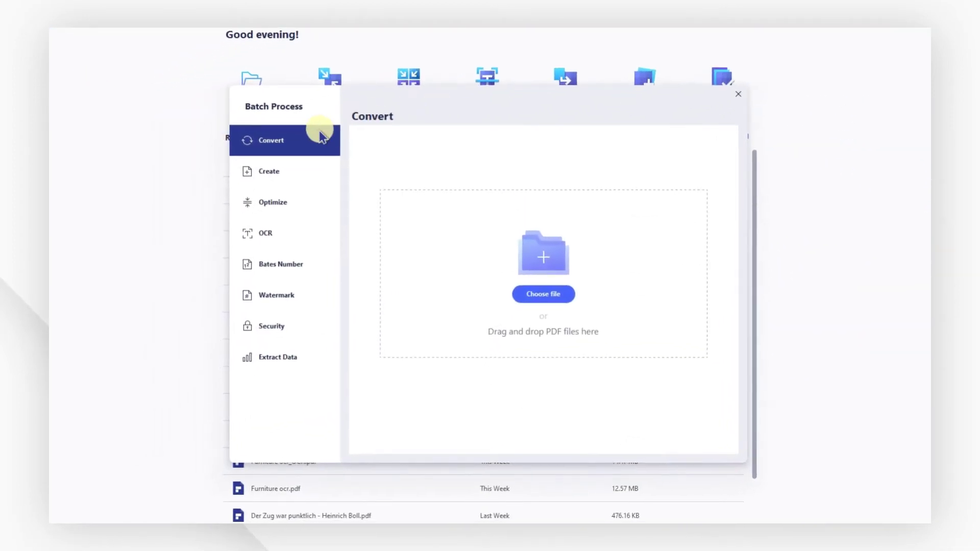
click(525, 292)
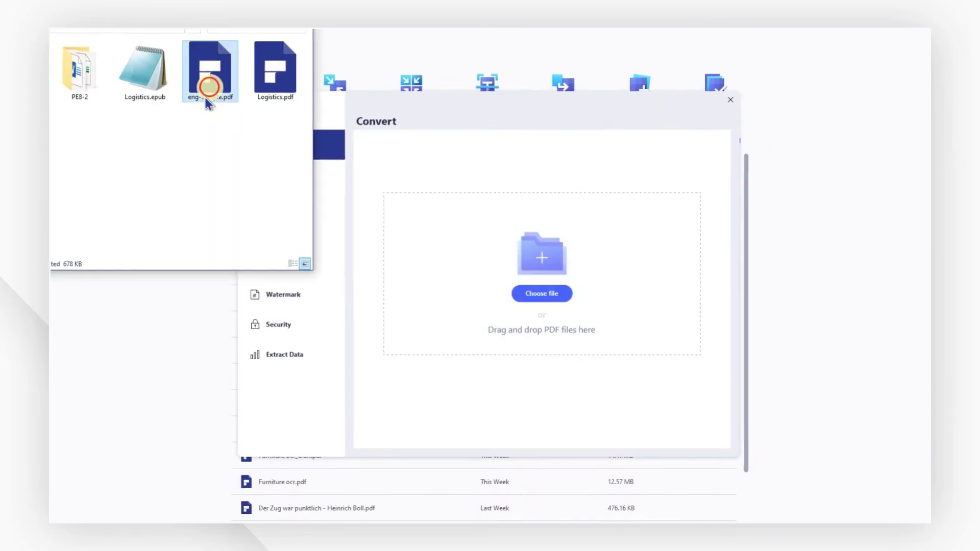
Add the three PDFs to Batch Process and run it with Epub output to the Desktop.
ctrl+click(207, 98)
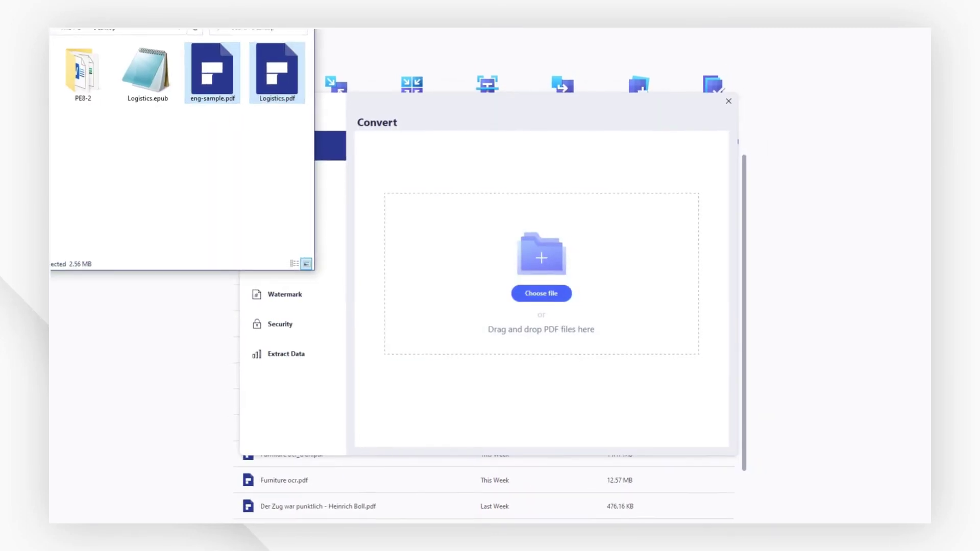
drag(206, 98, 619, 304)
click(483, 379)
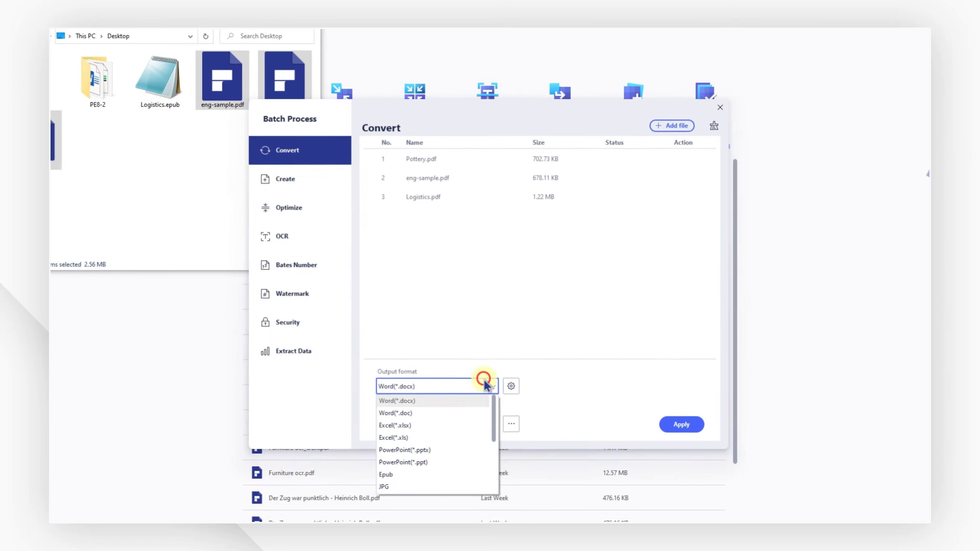
click(442, 469)
click(510, 424)
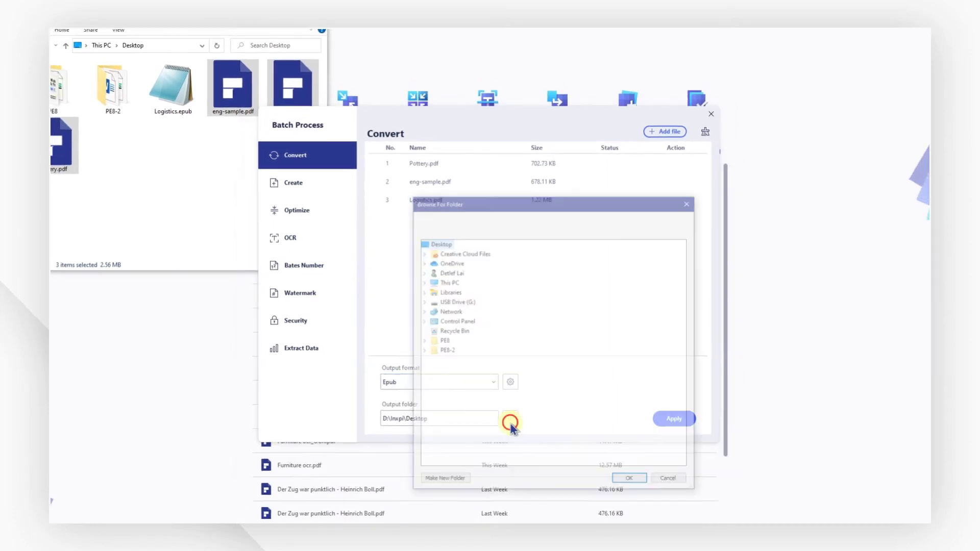
key(Return)
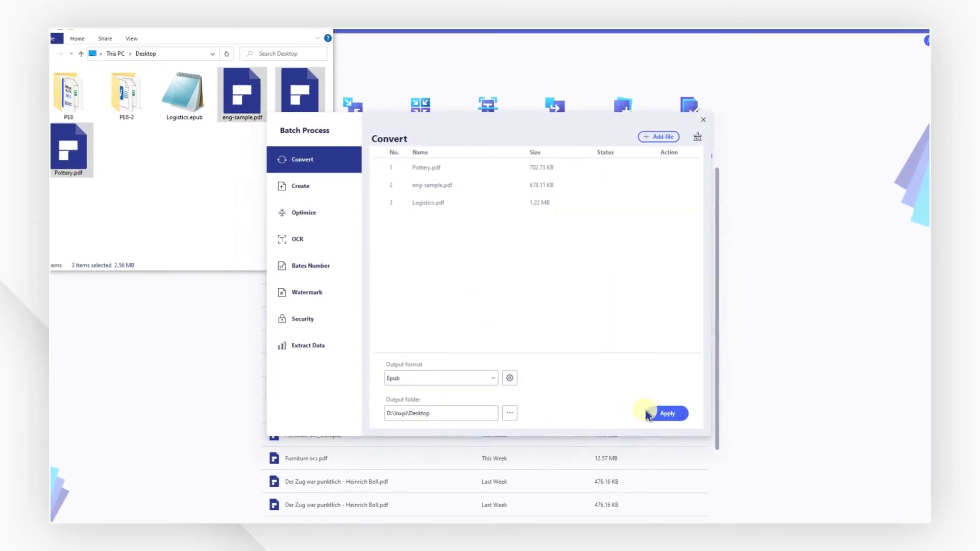
click(649, 412)
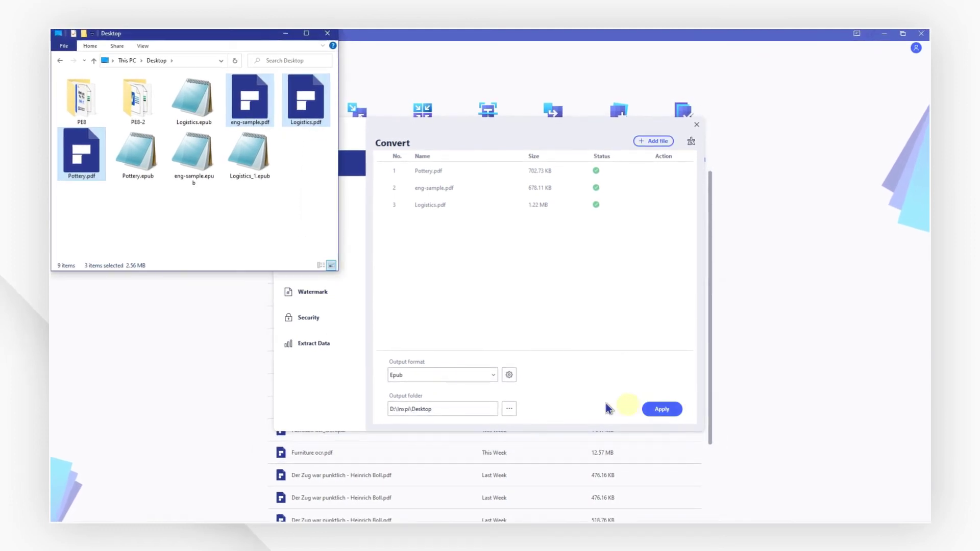
Open the context menu in the File Explorer folder window.
right_click(234, 223)
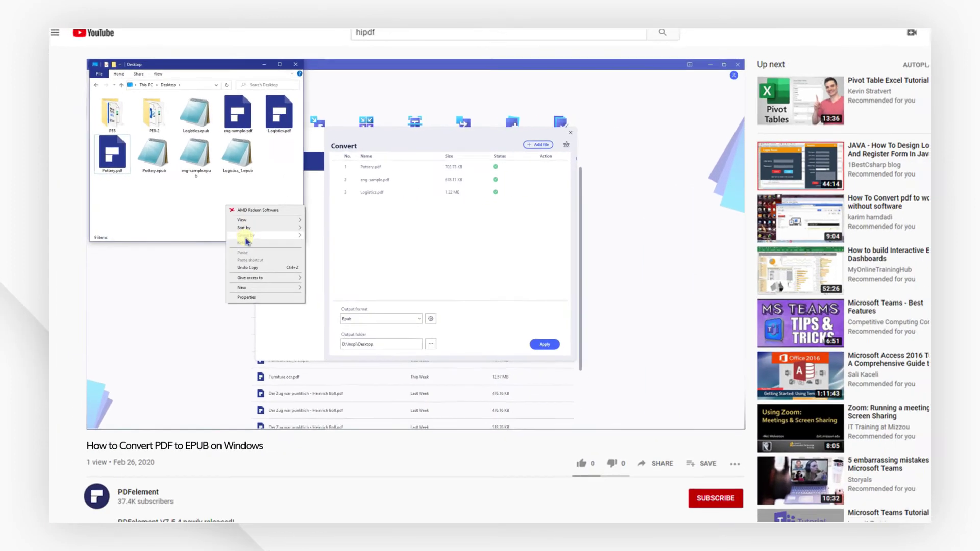